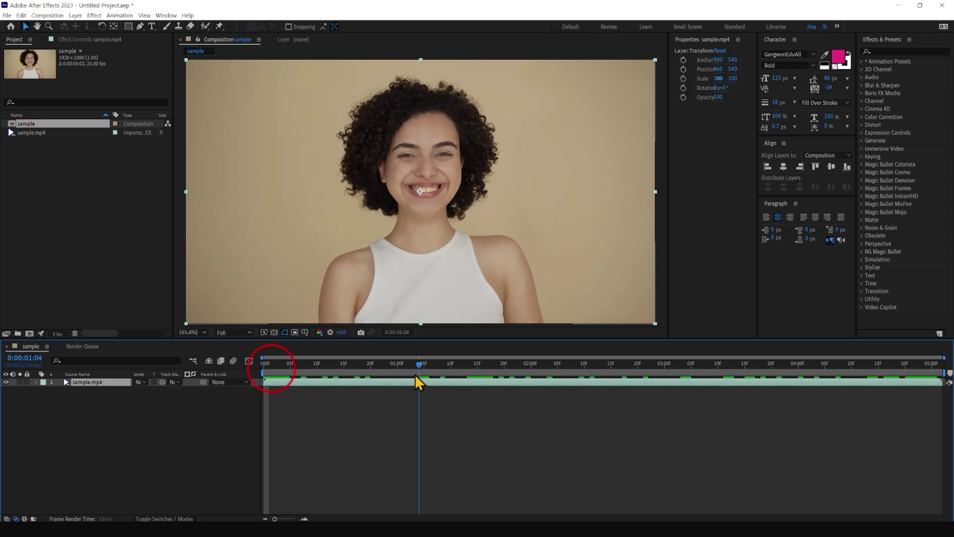
Return to the first frame, open the sample.mp4 footage in the layer view, and ready the Roto Brush tool with a larger brush.
left_click_drag(416, 374, 591, 383)
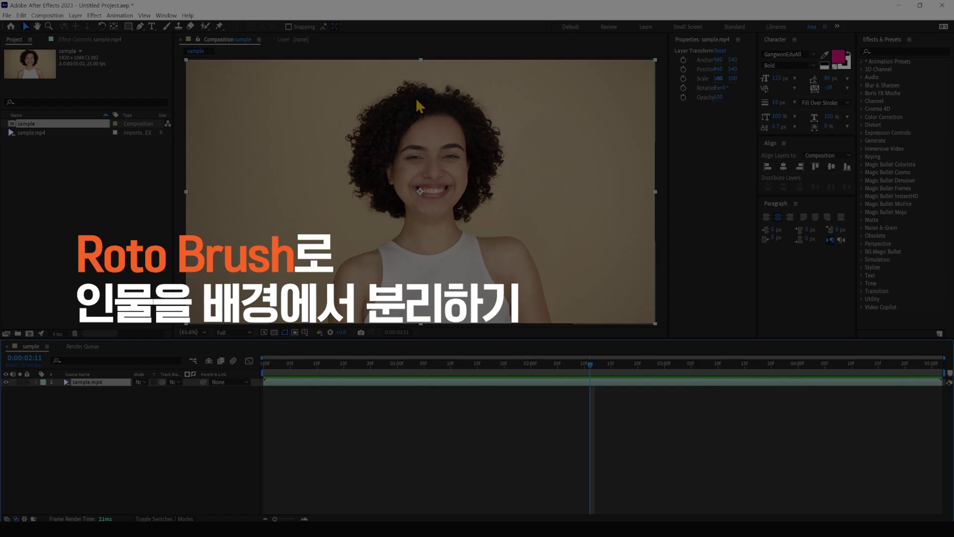
left_click_drag(501, 363, 254, 372)
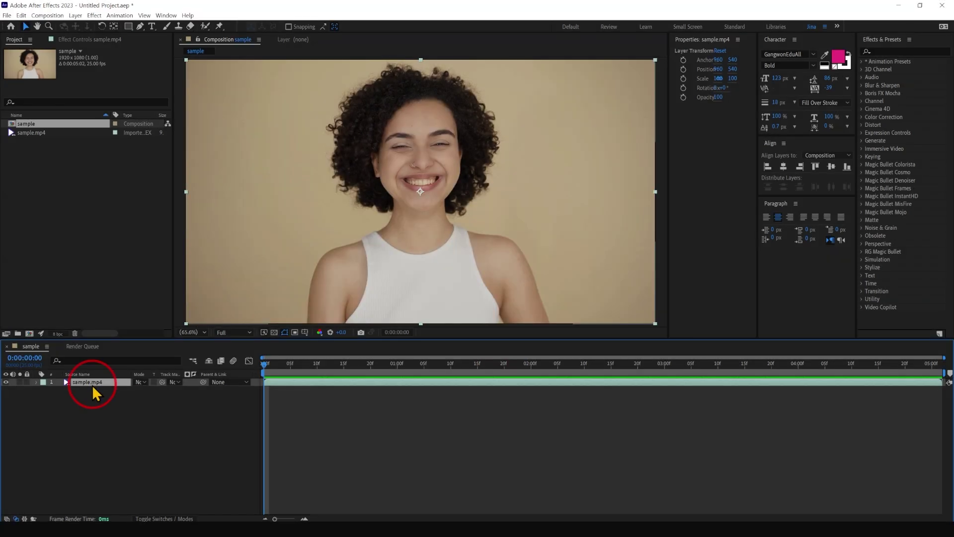
double_click(93, 387)
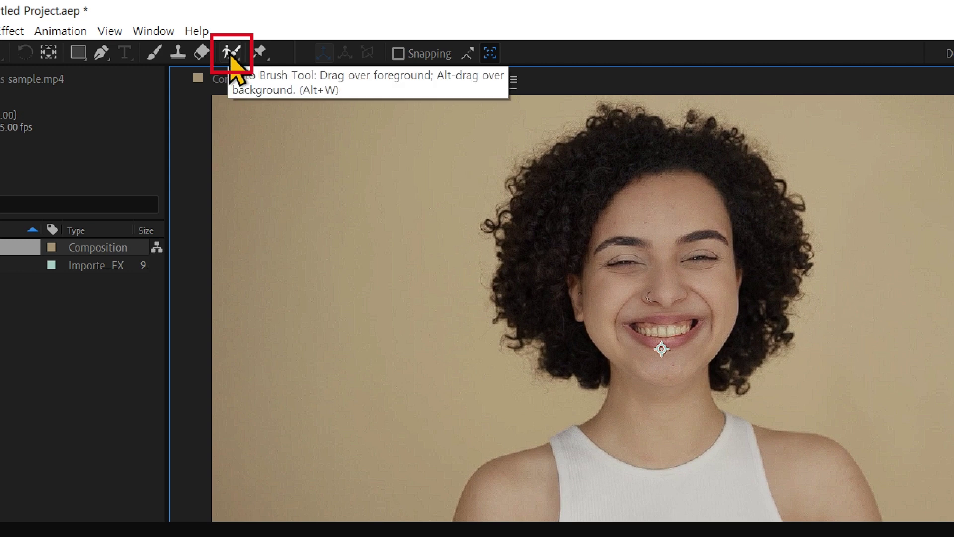
left_click(204, 26)
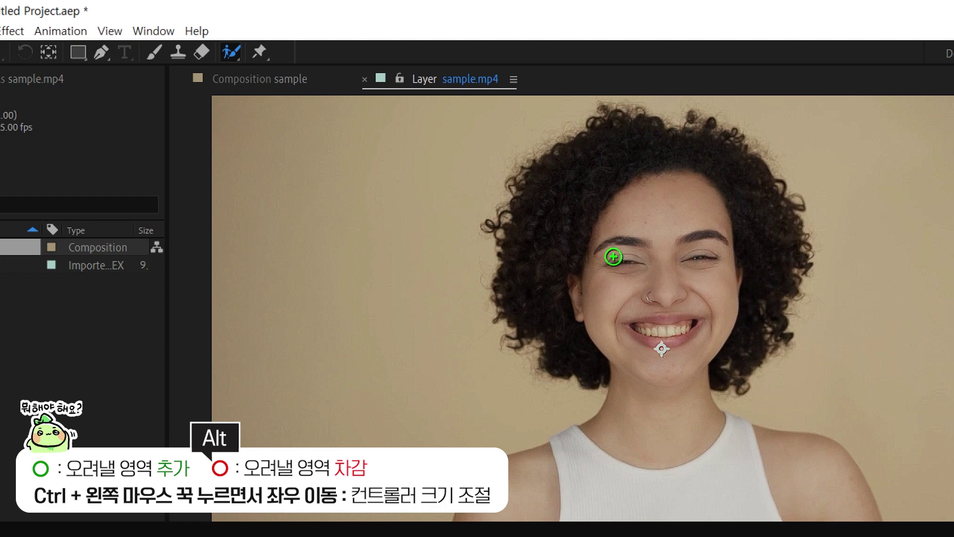
mouse_move(607, 249)
left_mouse_down()
mouse_move(636, 249)
mouse_move(624, 249)
left_mouse_up()
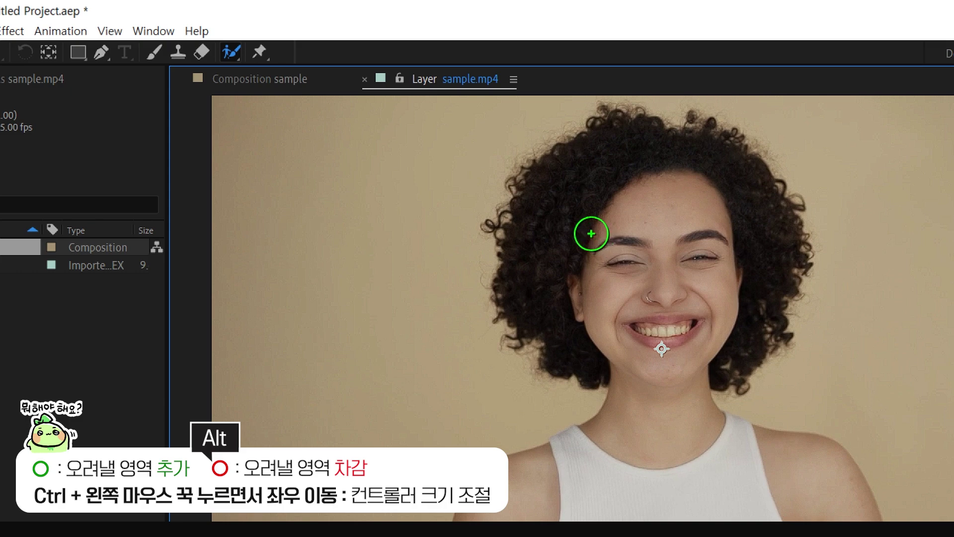
Paint Roto Brush foreground strokes over the woman's face, hair, top and both shoulders to select her whole figure.
left_click_drag(588, 234, 616, 328)
left_click_drag(576, 248, 616, 187)
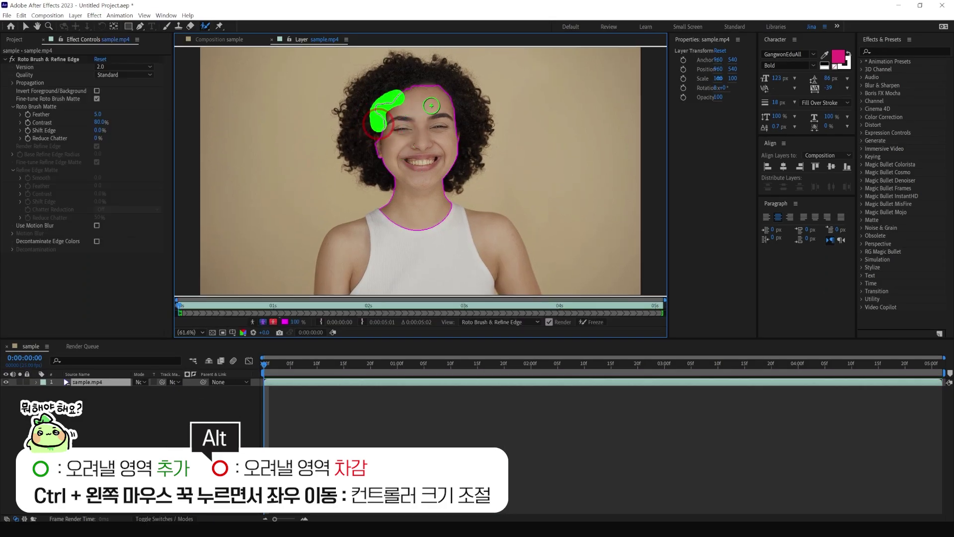
left_click_drag(425, 83, 453, 108)
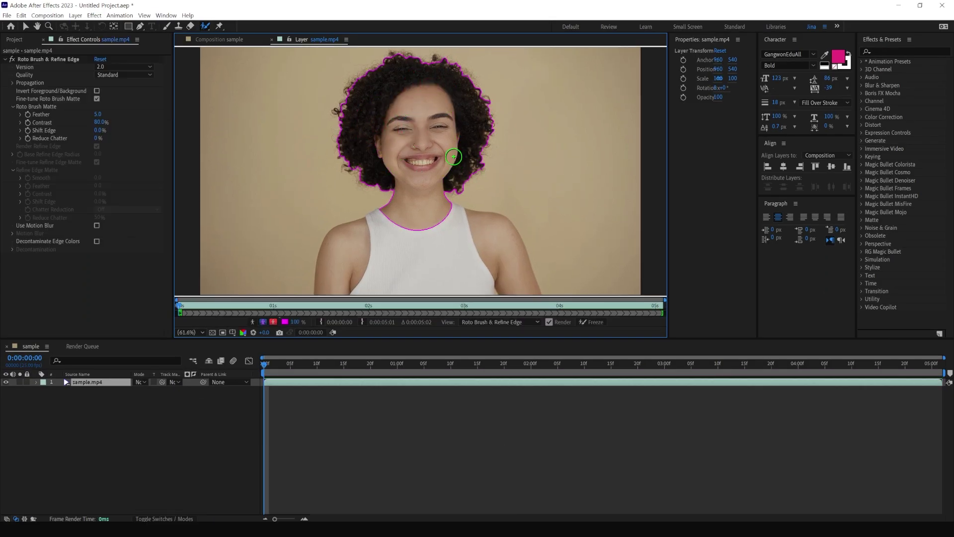
mouse_move(424, 206)
left_mouse_down()
mouse_move(368, 249)
mouse_move(385, 264)
left_mouse_up()
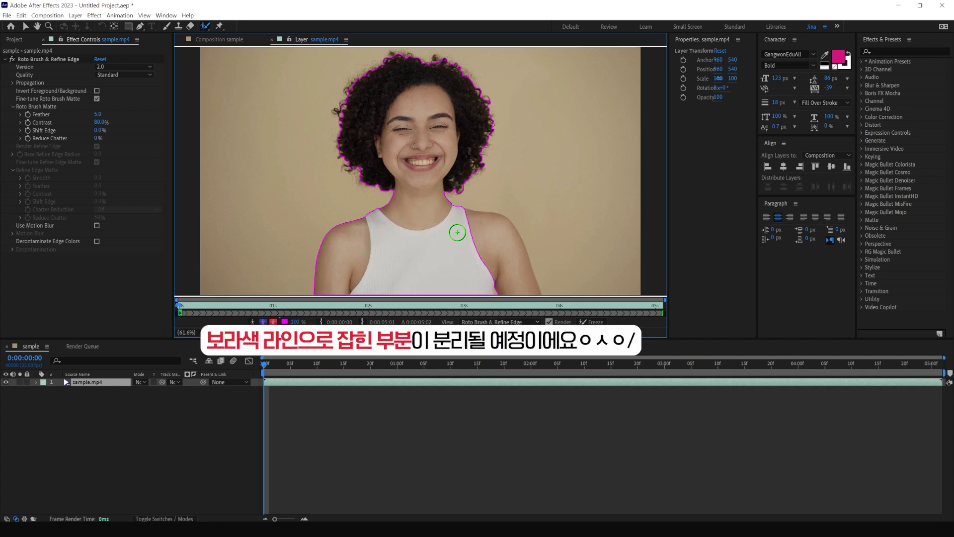
left_click_drag(467, 228, 494, 251)
Set the quality of the Roto Brush & Refine Edge effect to Best.
key("e")
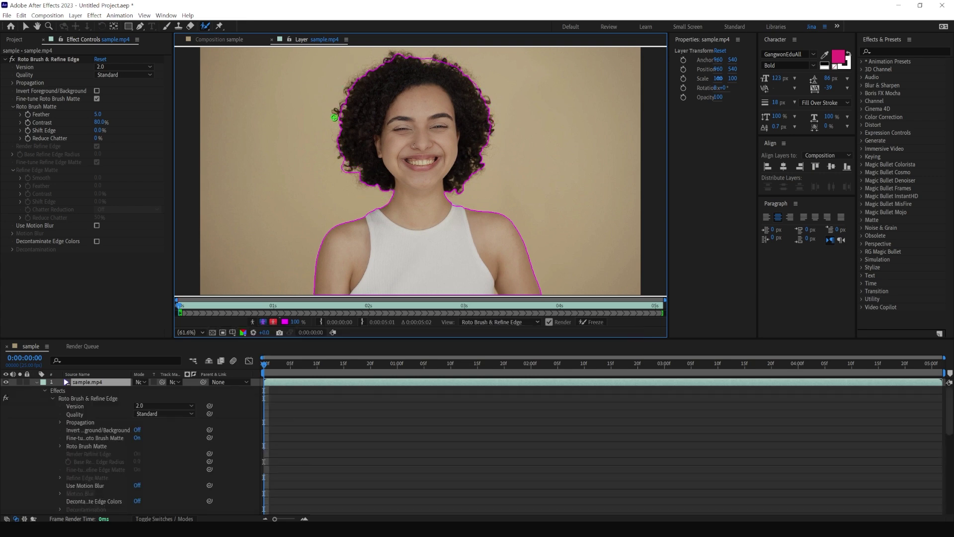
left_click(36, 382)
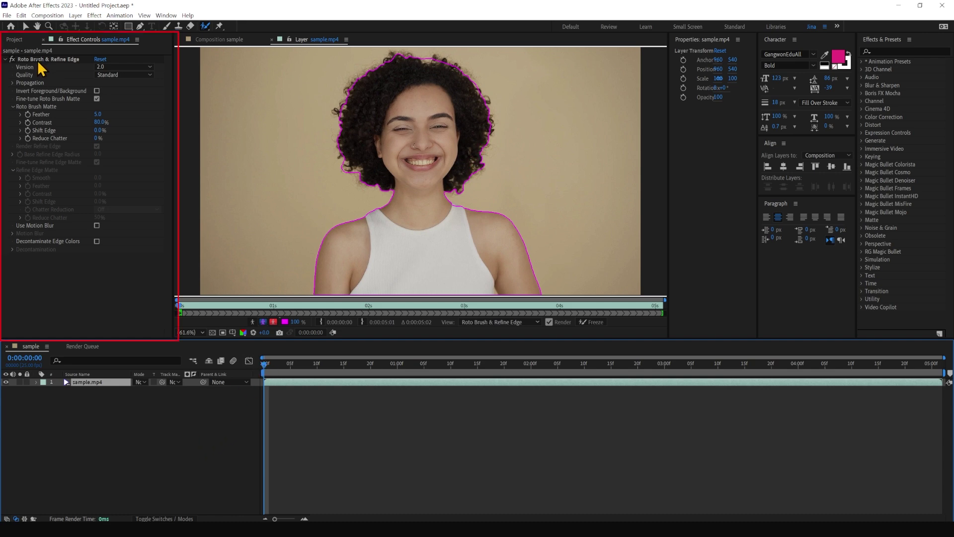
left_click(125, 75)
left_click(119, 93)
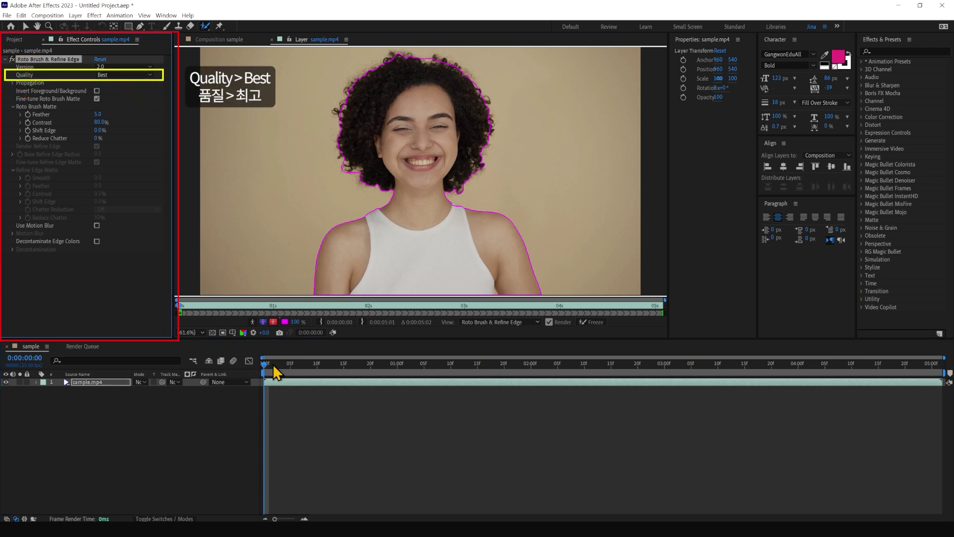
Propagate the Roto Brush selection from the first frame to the end of the clip and play back the outline.
left_click(263, 364)
key("space")
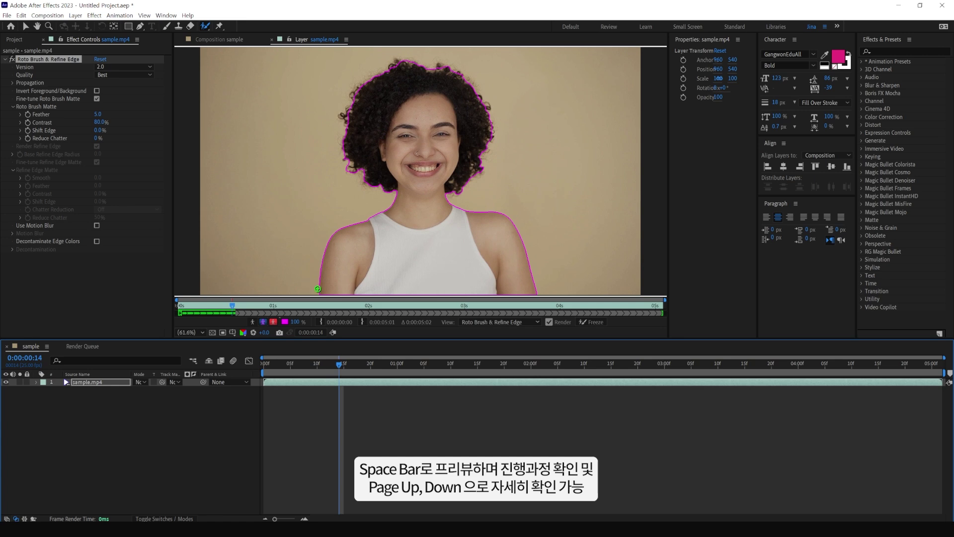
key("space")
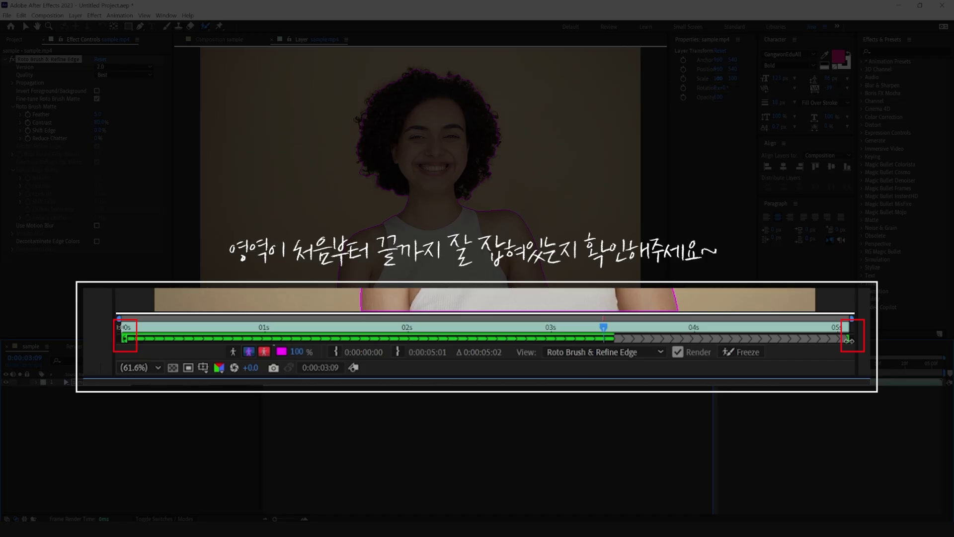
mouse_move(829, 339)
left_mouse_down()
mouse_move(745, 338)
mouse_move(847, 339)
left_mouse_up()
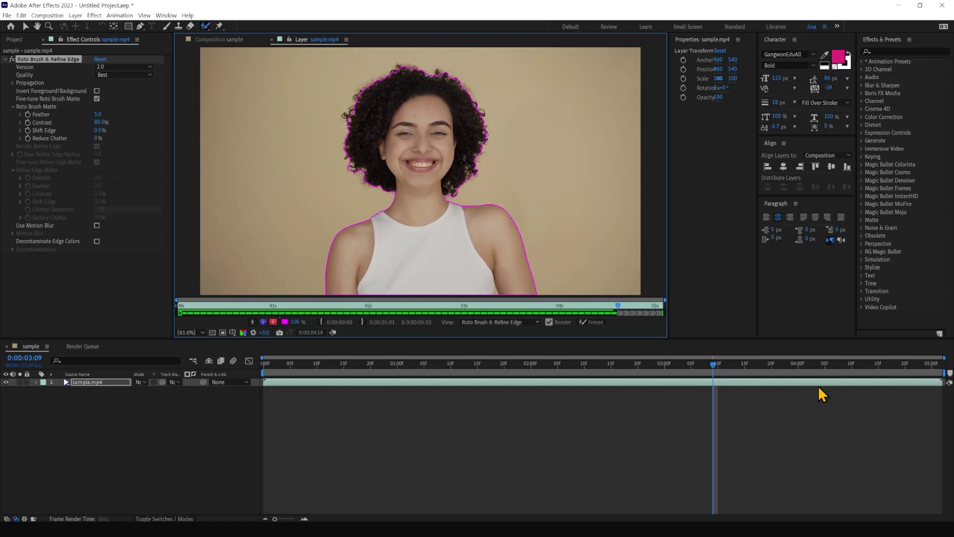
left_click_drag(306, 363, 264, 363)
key("space")
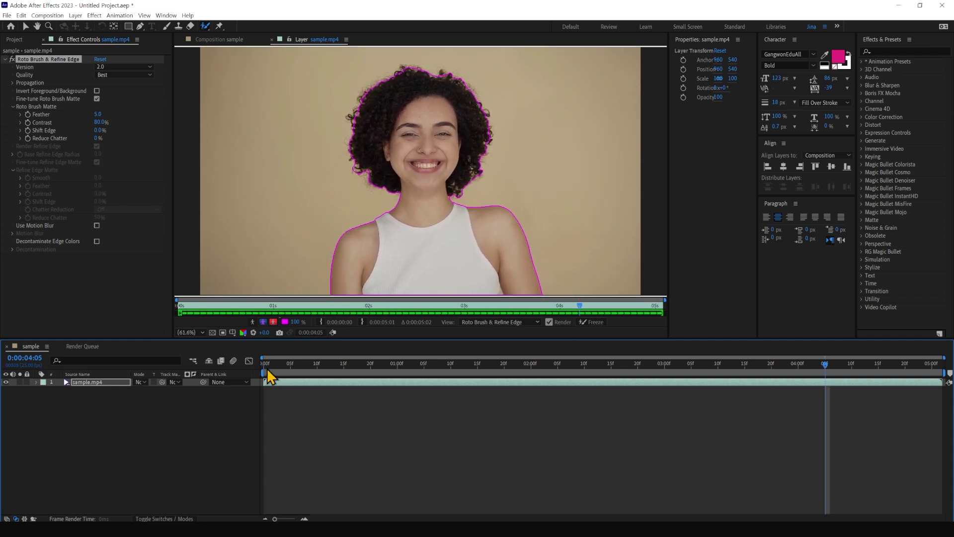
key("space")
Show the cutout in the composition view and set the Roto Brush Matte feather to 10.
left_click(231, 40)
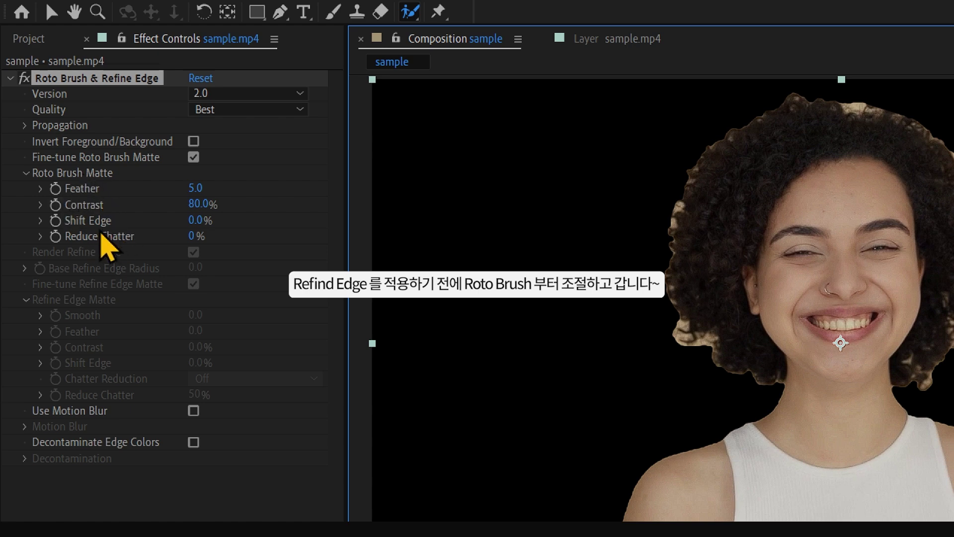
left_click(70, 180)
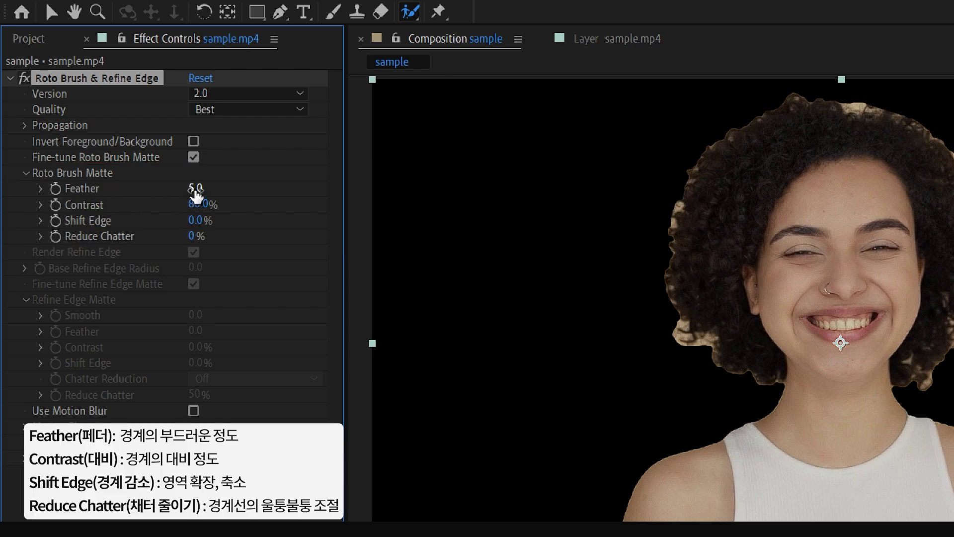
left_click_drag(306, 190, 406, 189)
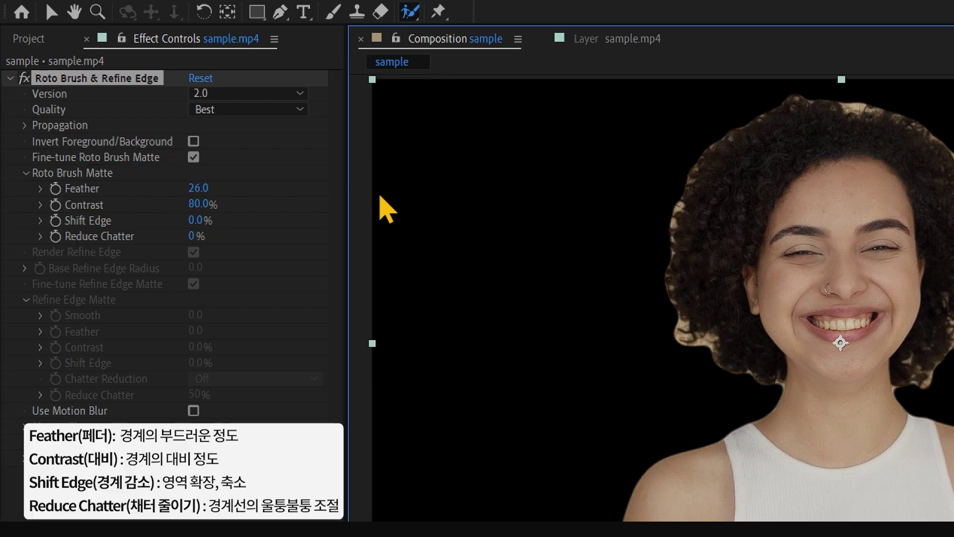
left_click_drag(197, 188, 692, 266)
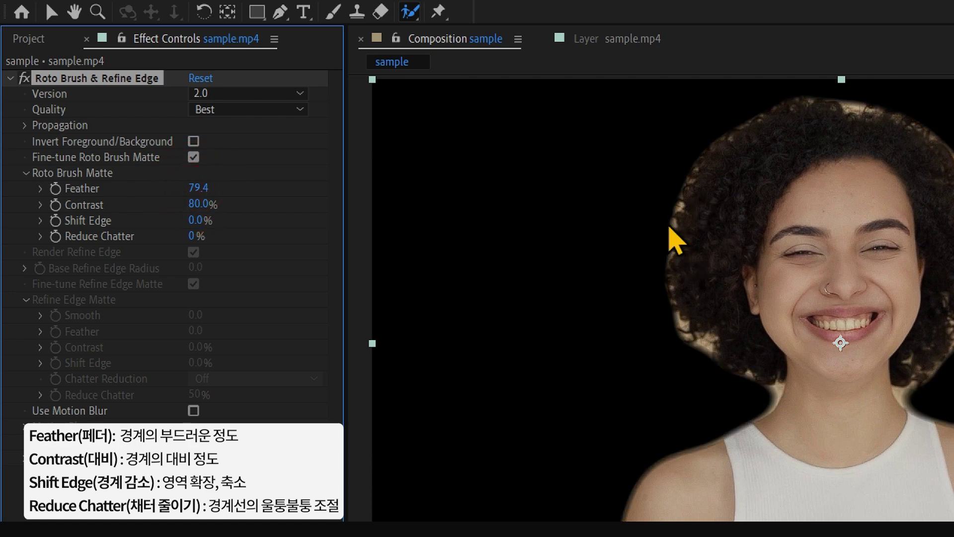
left_click(194, 189)
type("10")
key("Return")
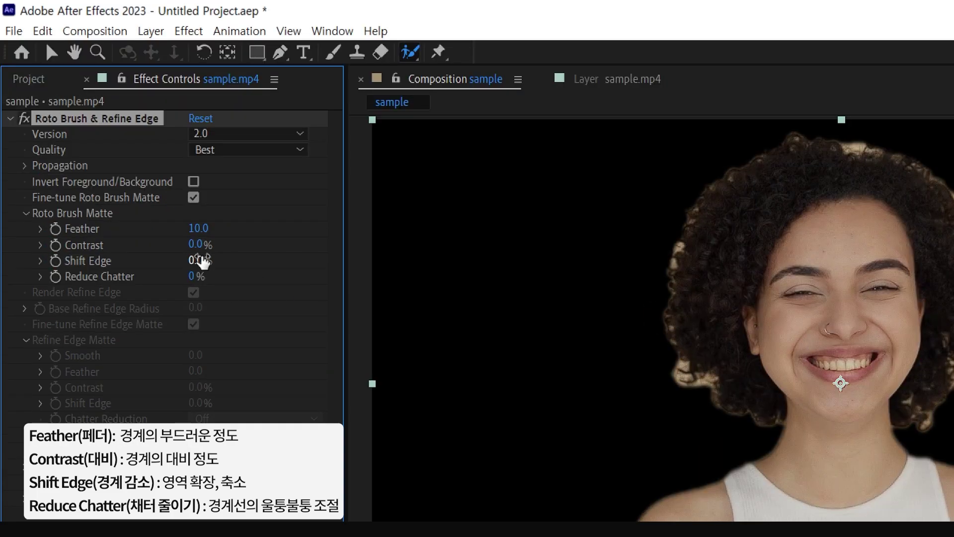
Set the Roto Brush Matte contrast to 59.1% and its Shift Edge to -24%, trying both extremes of Shift Edge.
mouse_move(199, 247)
left_mouse_down()
mouse_move(520, 244)
mouse_move(750, 270)
left_mouse_up()
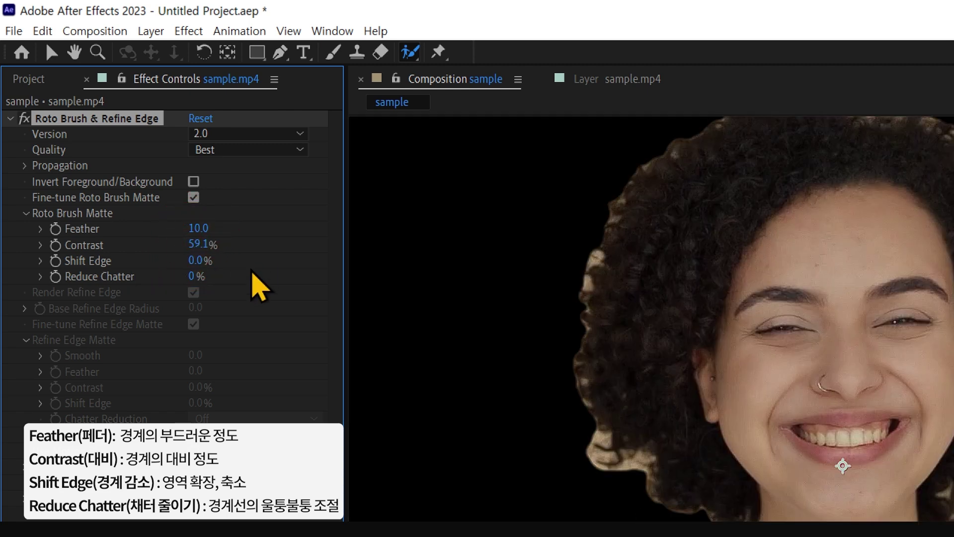
left_click_drag(194, 264, 597, 259)
left_click(201, 260)
type("-1")
key("Return")
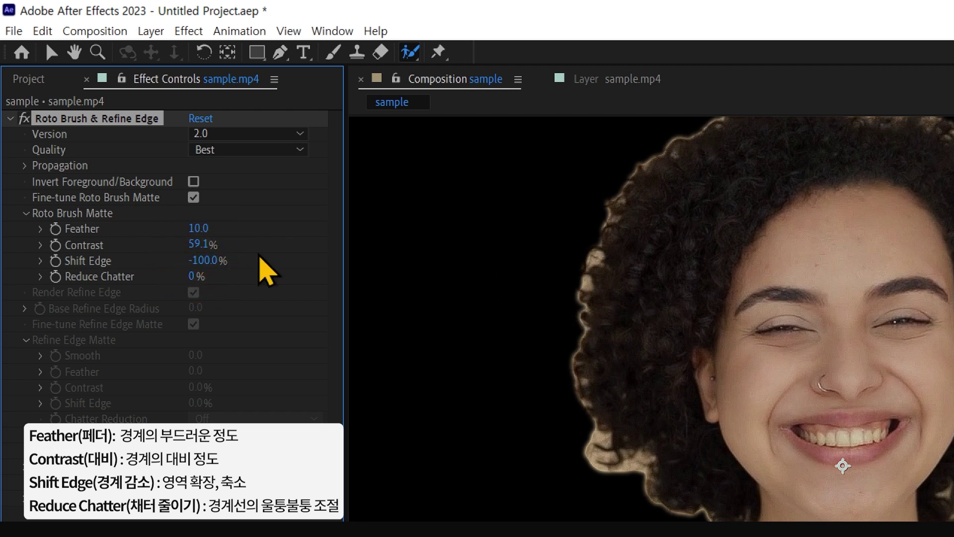
key("ctrl+z")
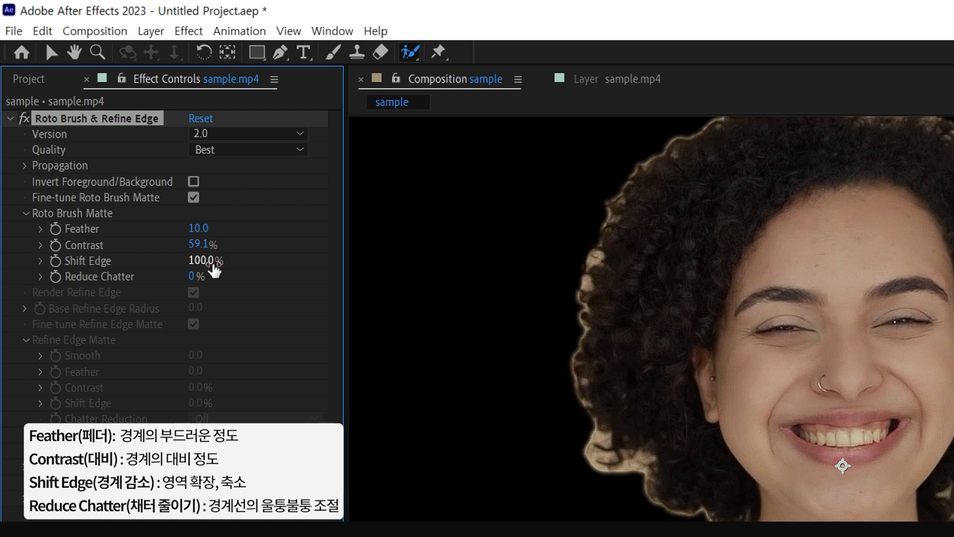
left_click_drag(211, 268, 92, 267)
left_click(200, 243)
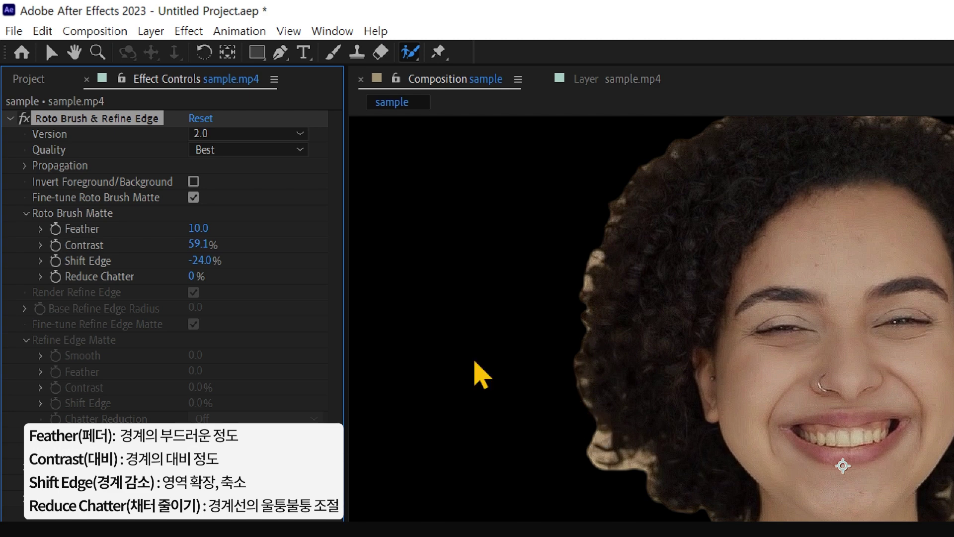
Try a Reduce Chatter value of 99% on the Roto Brush Matte and undo it.
left_click_drag(192, 277, 590, 255)
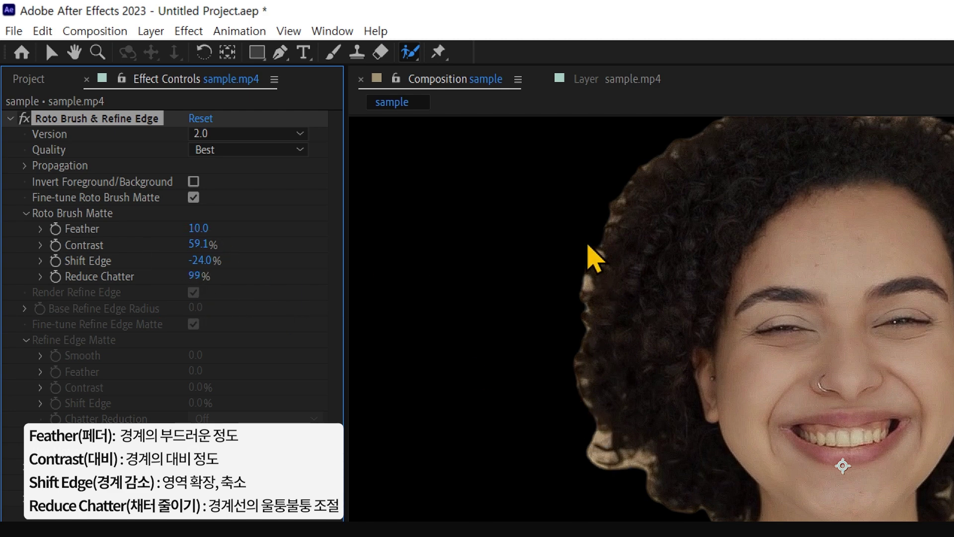
key("ctrl+z")
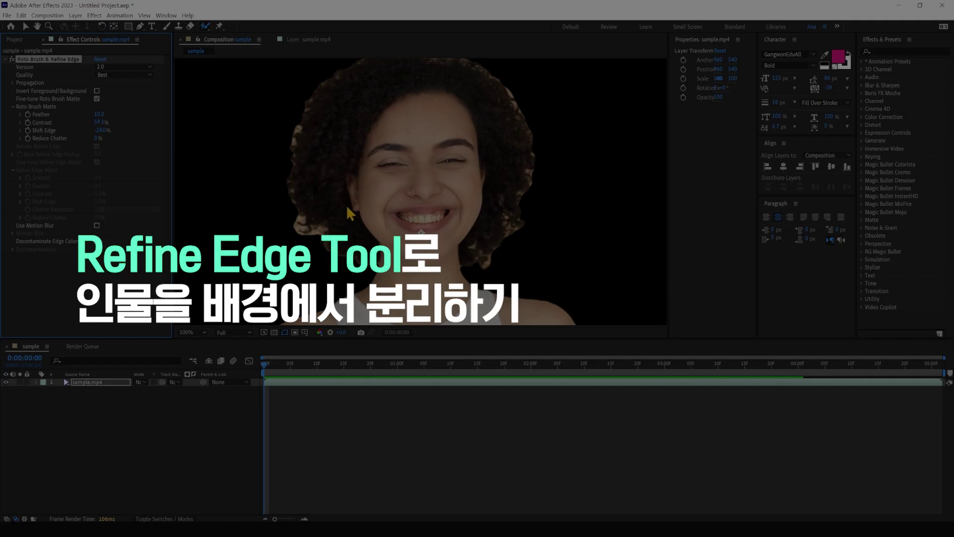
Paint around the entire outline of the curly hair in the layer view using the Refine Edge tool with an enlarged brush.
left_click(306, 40)
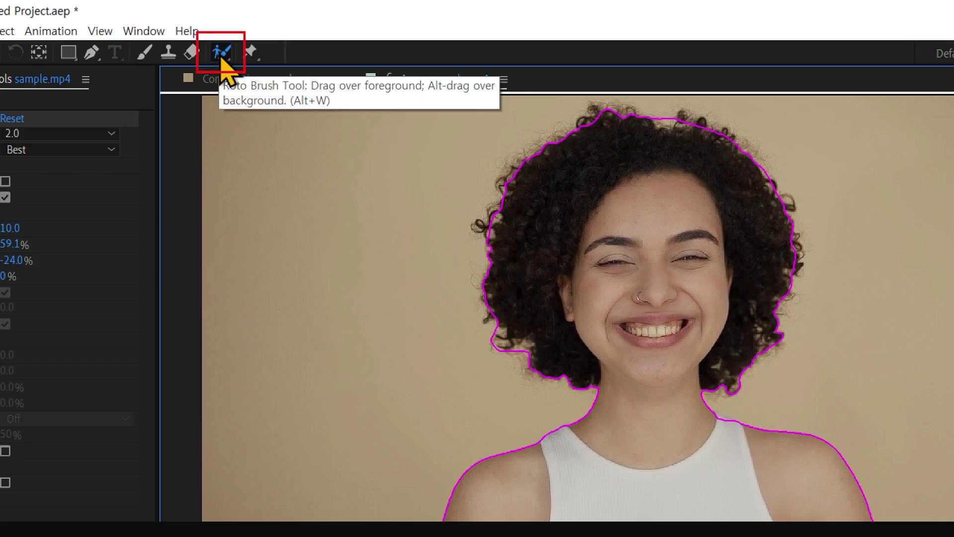
mouse_move(222, 64)
left_mouse_down()
mouse_move(318, 90)
mouse_move(313, 76)
left_mouse_up()
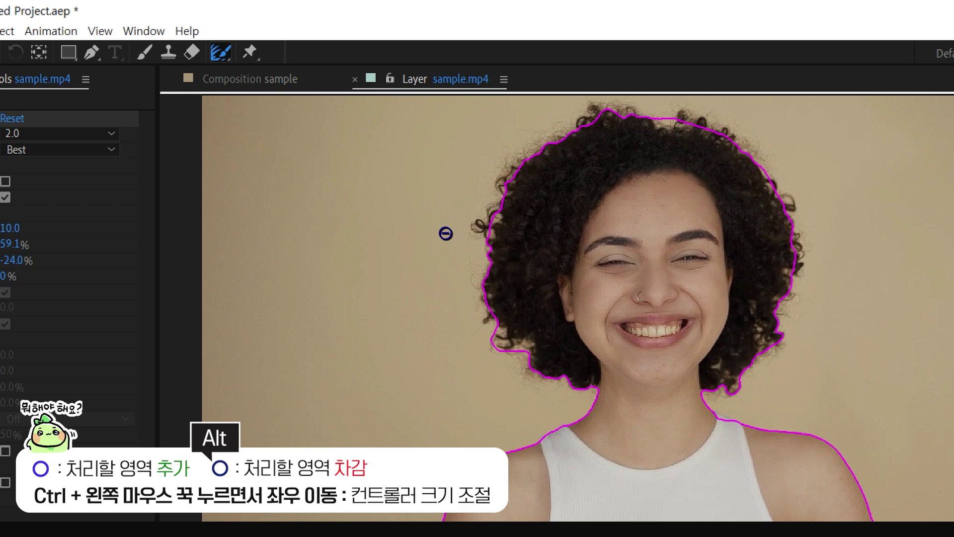
left_click_drag(441, 235, 442, 234)
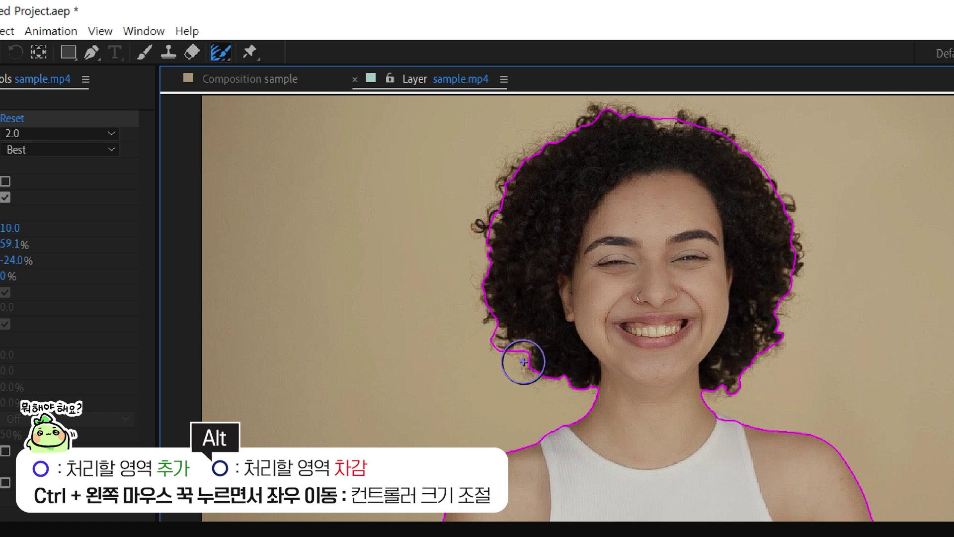
mouse_move(579, 391)
left_mouse_down()
mouse_move(533, 375)
mouse_move(518, 342)
mouse_move(494, 332)
mouse_move(477, 277)
mouse_move(492, 261)
mouse_move(480, 237)
mouse_move(510, 167)
mouse_move(587, 113)
mouse_move(614, 110)
mouse_move(698, 119)
mouse_move(736, 140)
mouse_move(766, 169)
mouse_move(794, 223)
mouse_move(797, 262)
mouse_move(781, 283)
mouse_move(779, 324)
mouse_move(794, 278)
mouse_move(762, 345)
mouse_move(756, 305)
mouse_move(757, 349)
mouse_move(710, 394)
left_mouse_up()
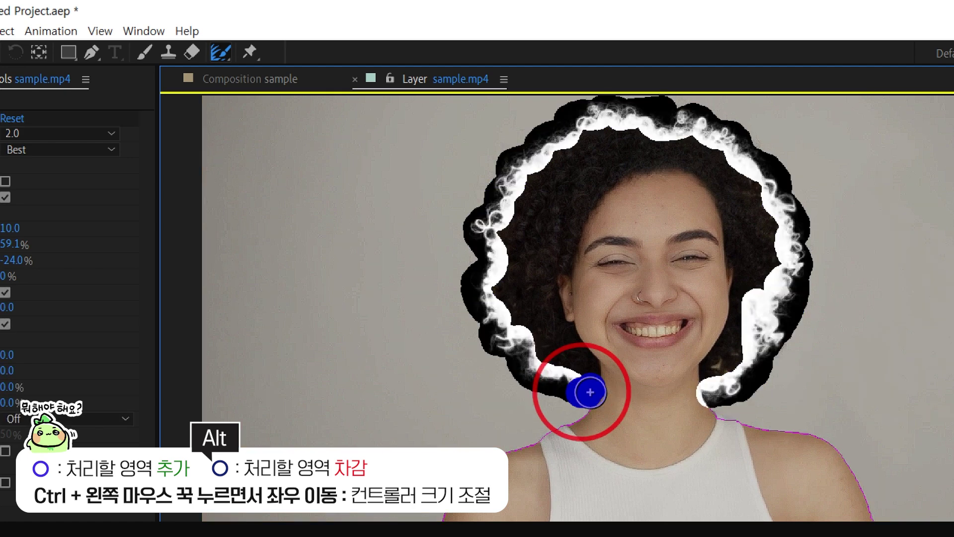
left_click_drag(591, 392, 587, 394)
left_click_drag(721, 370, 752, 356)
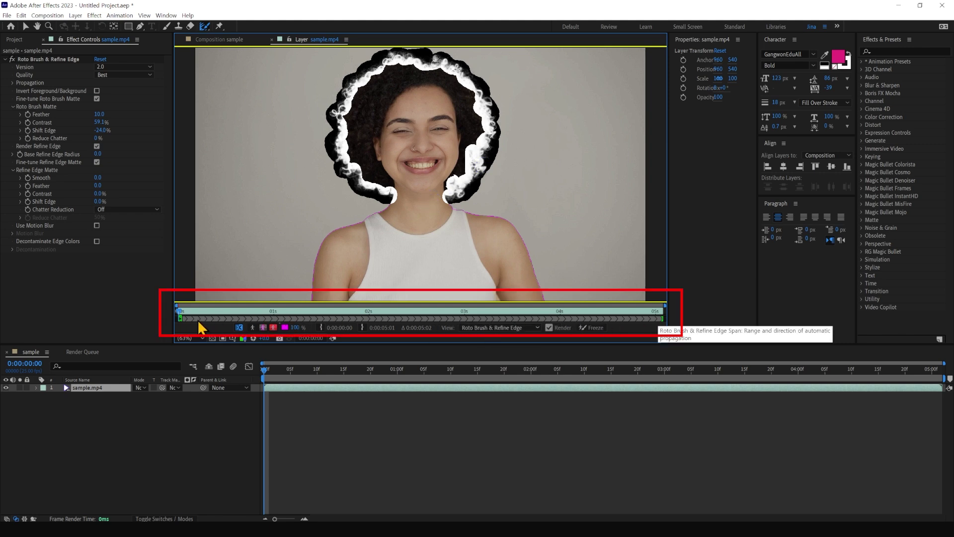
Propagate the refined edge from the first frame through the clip, touching up the lower hair edge beside the neck at 0:00:00:11.
left_click(261, 370)
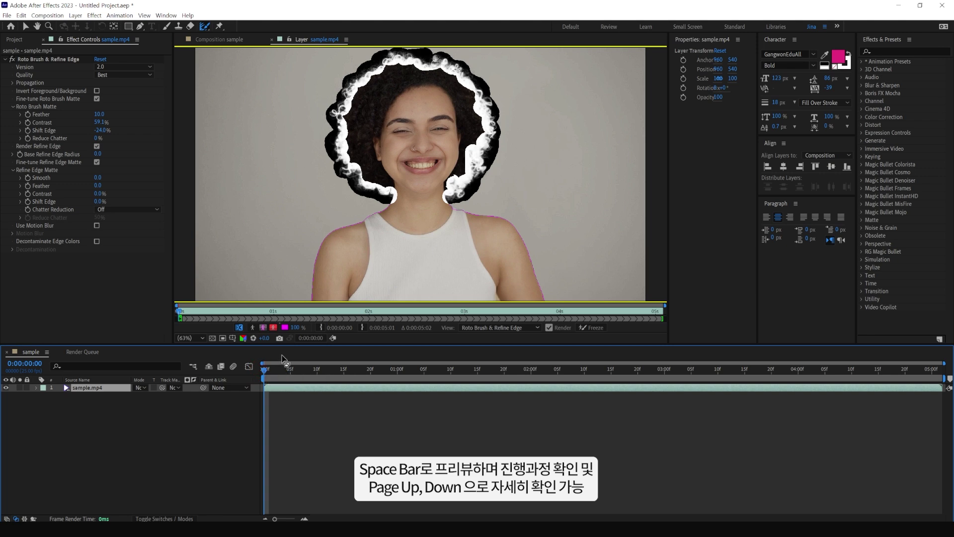
key("space")
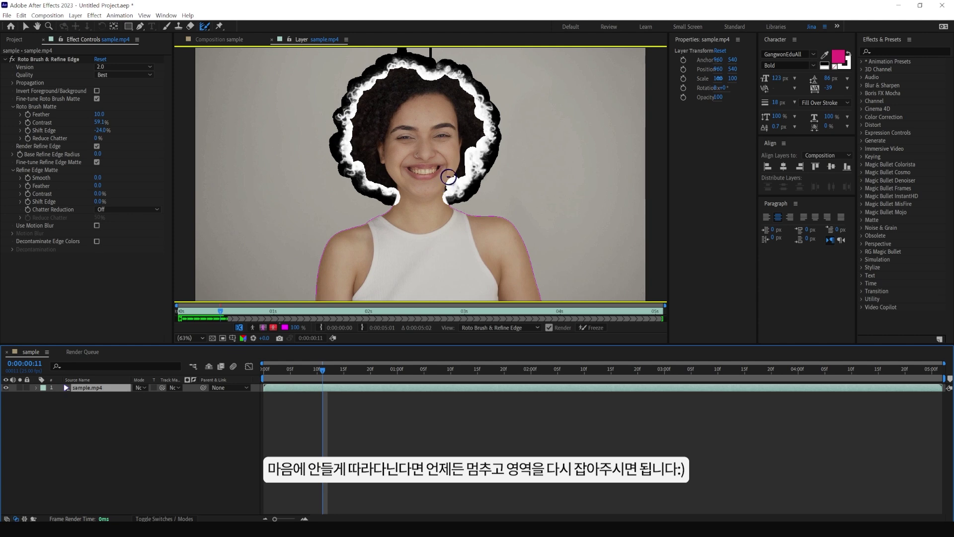
left_click(448, 178)
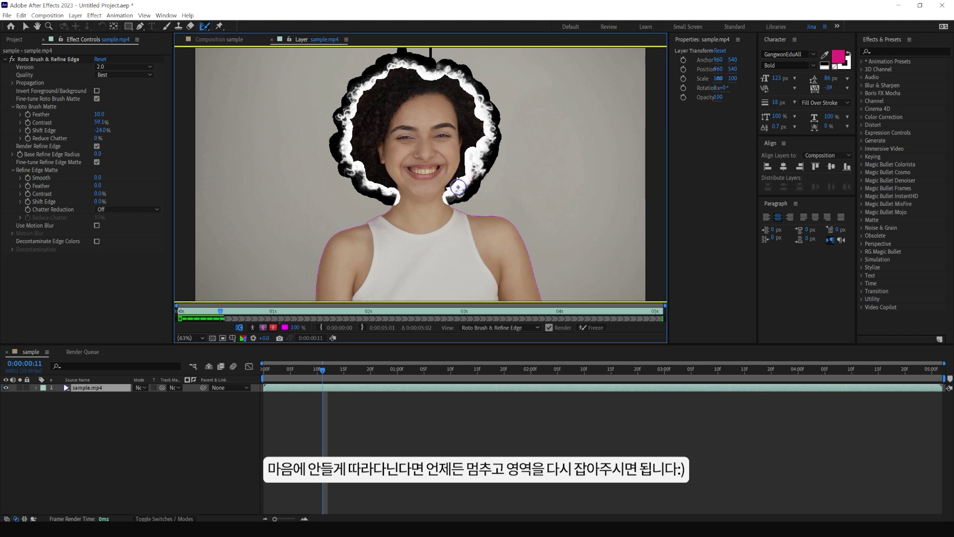
left_click(455, 187)
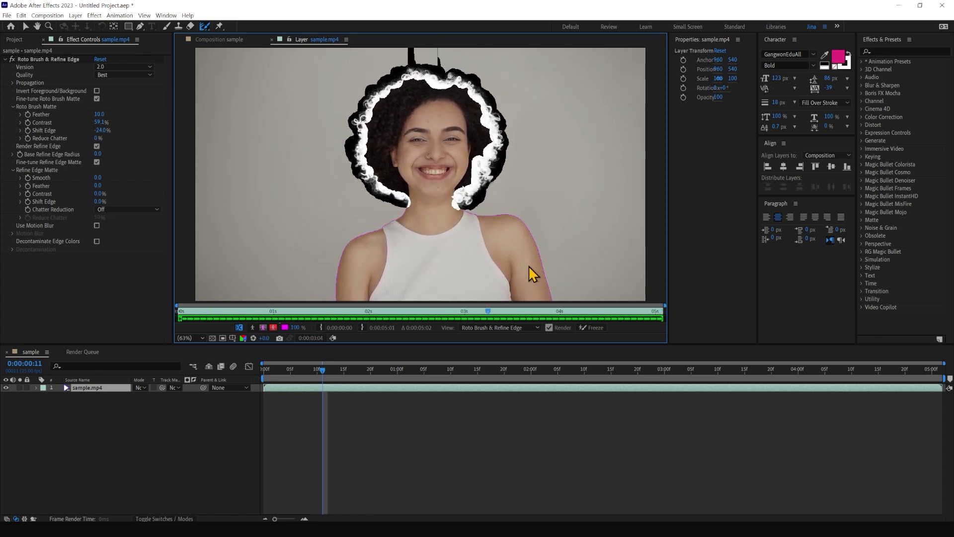
Return to the first frame of the clip and show the sample composition.
left_click(540, 372)
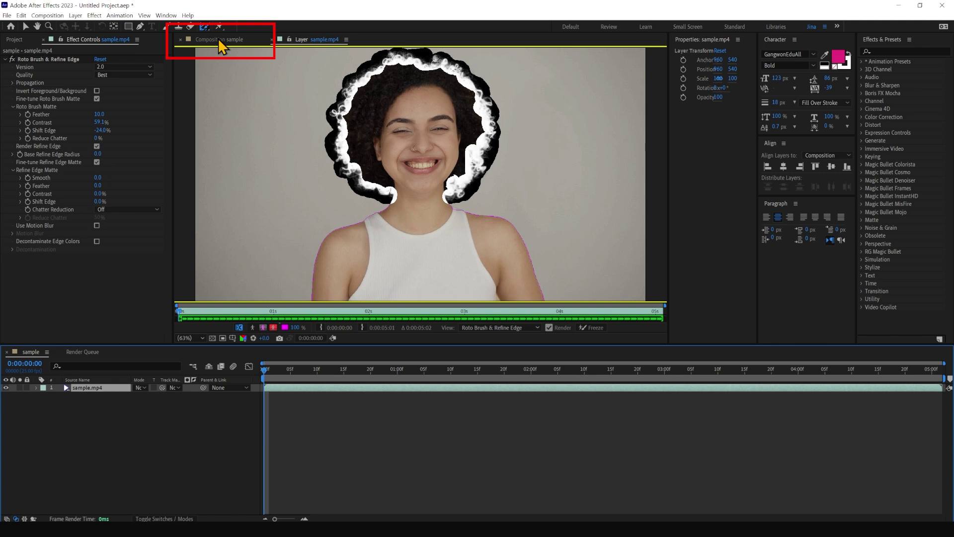
left_click(219, 38)
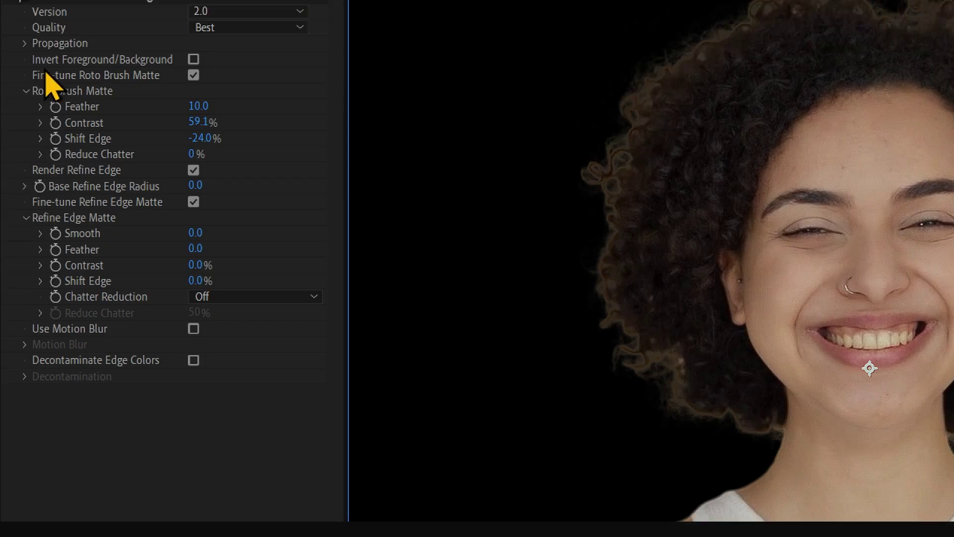
Try a Smooth value of 49.9 on the Refine Edge Matte and undo it.
left_click(89, 232)
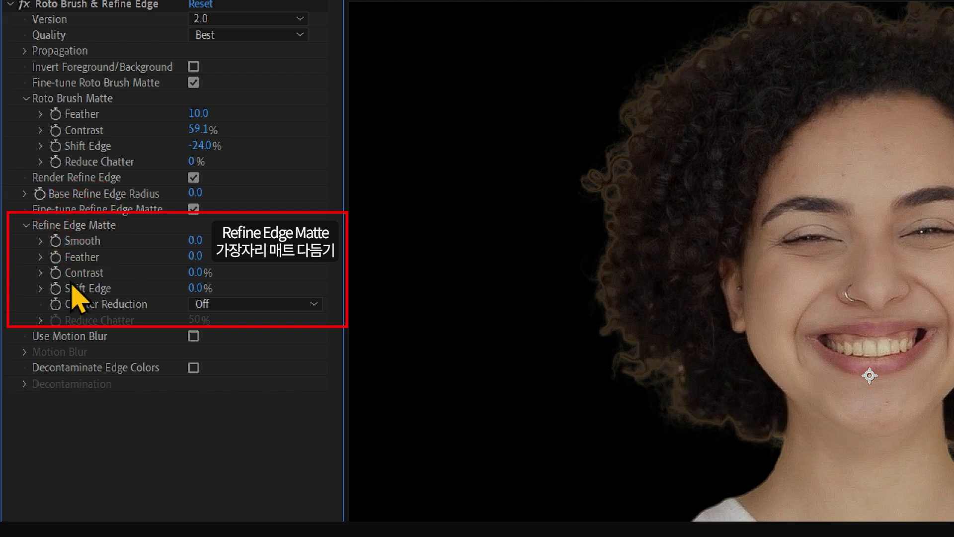
left_click_drag(196, 240, 614, 188)
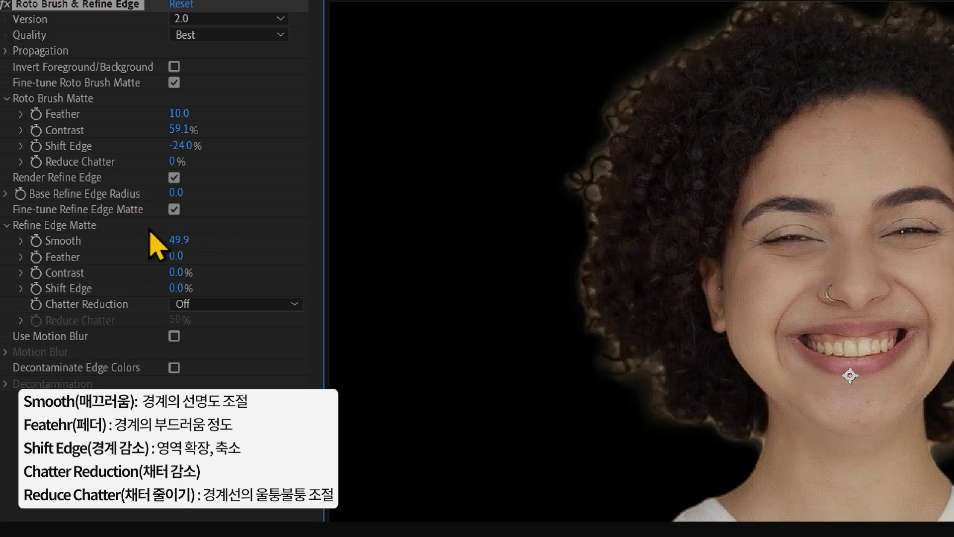
left_click(199, 240)
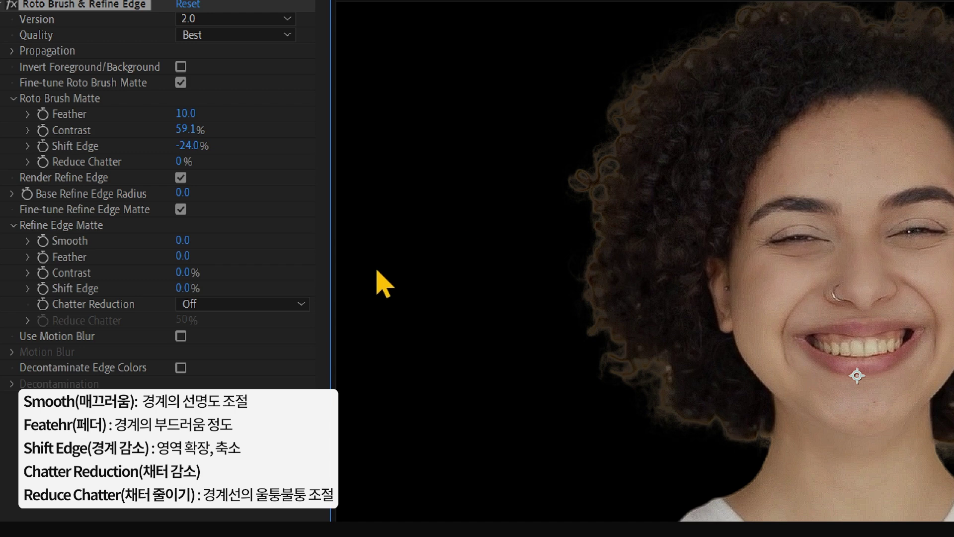
Set the Refine Edge Matte's Feather to 2.4, Contrast to 20% and Shift Edge to -19%, checking the hair edges.
mouse_move(183, 256)
left_mouse_down()
mouse_move(315, 255)
mouse_move(350, 270)
mouse_move(281, 263)
mouse_move(172, 275)
mouse_move(273, 270)
mouse_move(223, 272)
left_mouse_up()
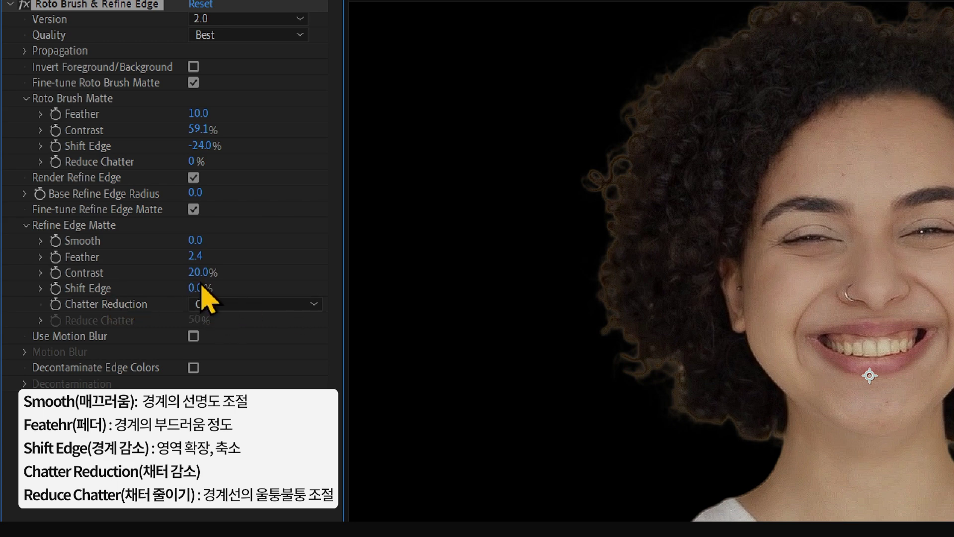
left_click_drag(198, 288, 185, 288)
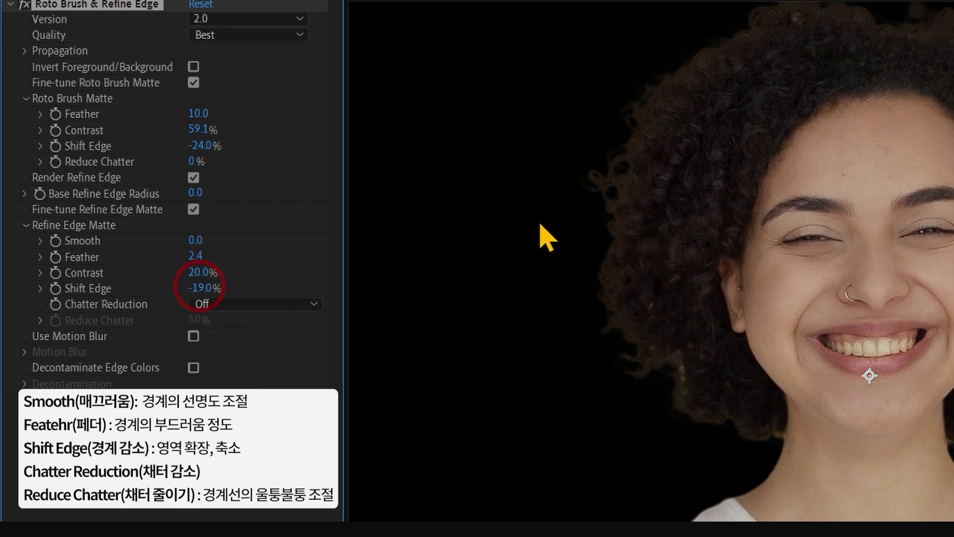
left_click_drag(657, 210, 418, 211)
left_click_drag(745, 212, 713, 222)
left_click_drag(598, 243, 761, 225)
left_click_drag(693, 225, 694, 232)
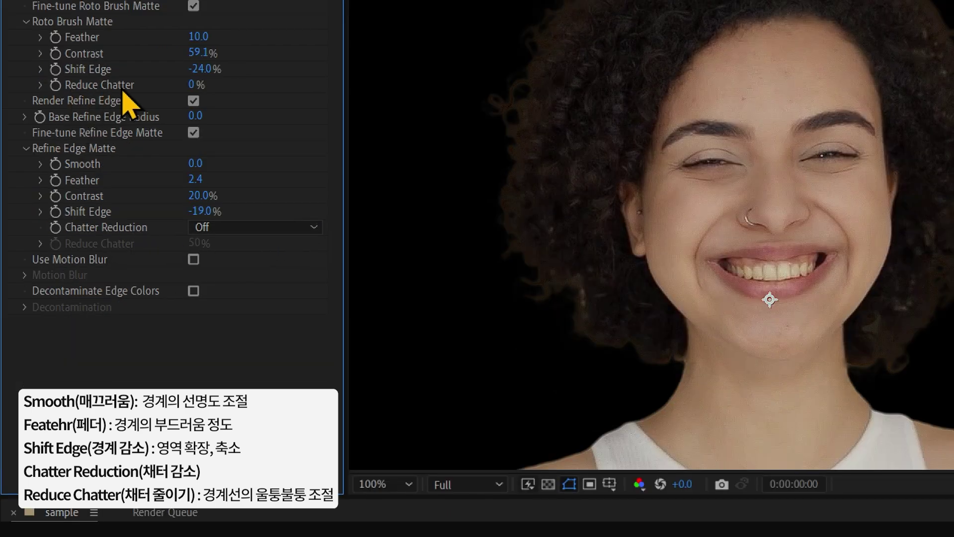
Set Chatter Reduction to More Detailed after trying Smoother (Slower), and set the Refine Edge Matte's Feather to 0 and Contrast to 10%.
left_click(248, 227)
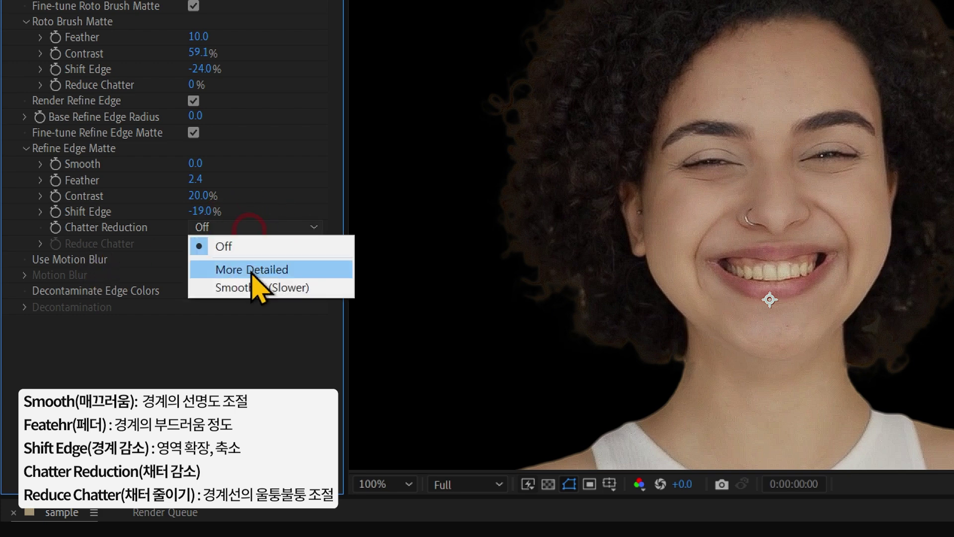
left_click(251, 274)
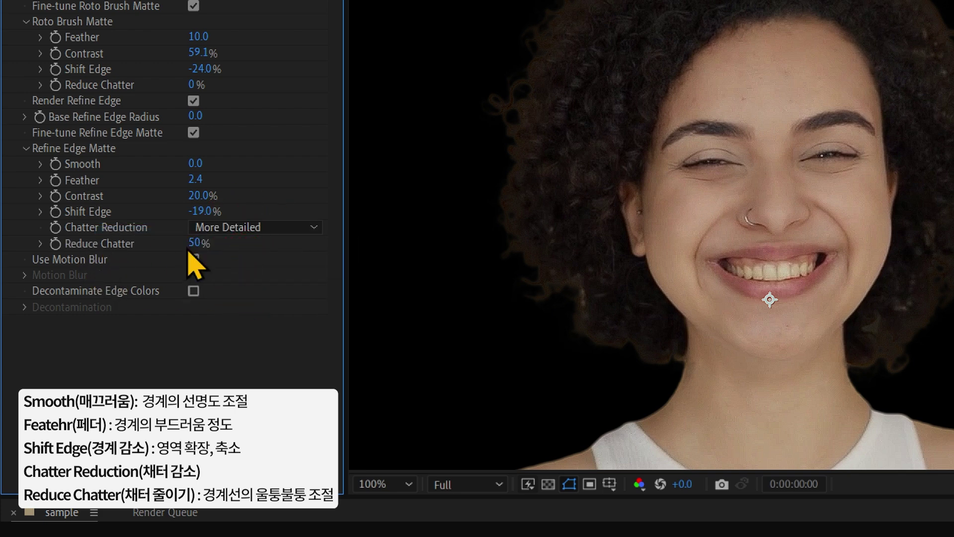
left_click(231, 223)
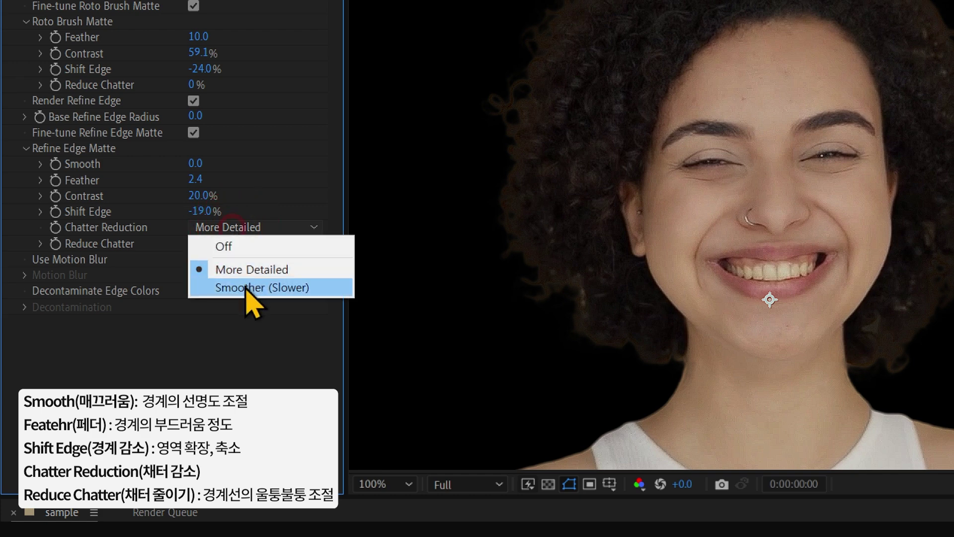
left_click(261, 290)
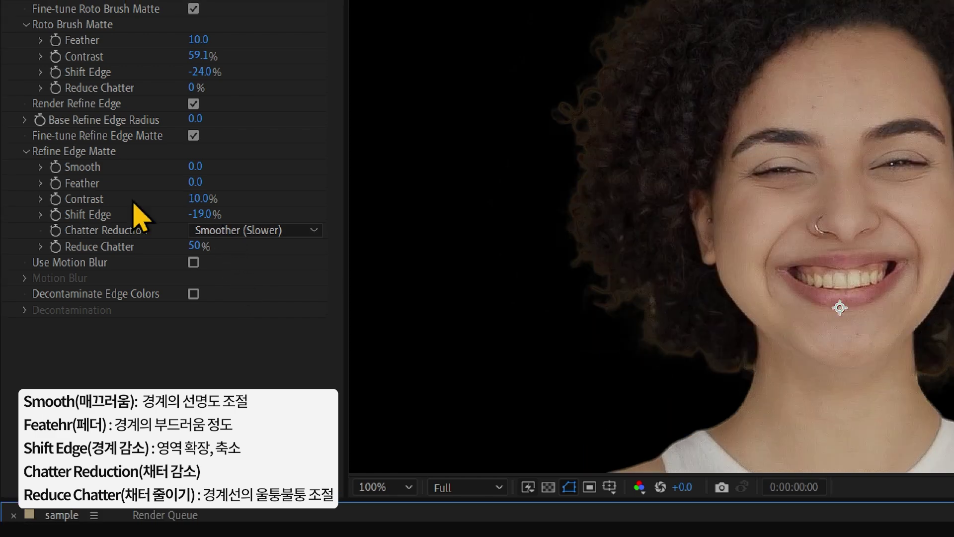
left_click(221, 228)
left_click(254, 268)
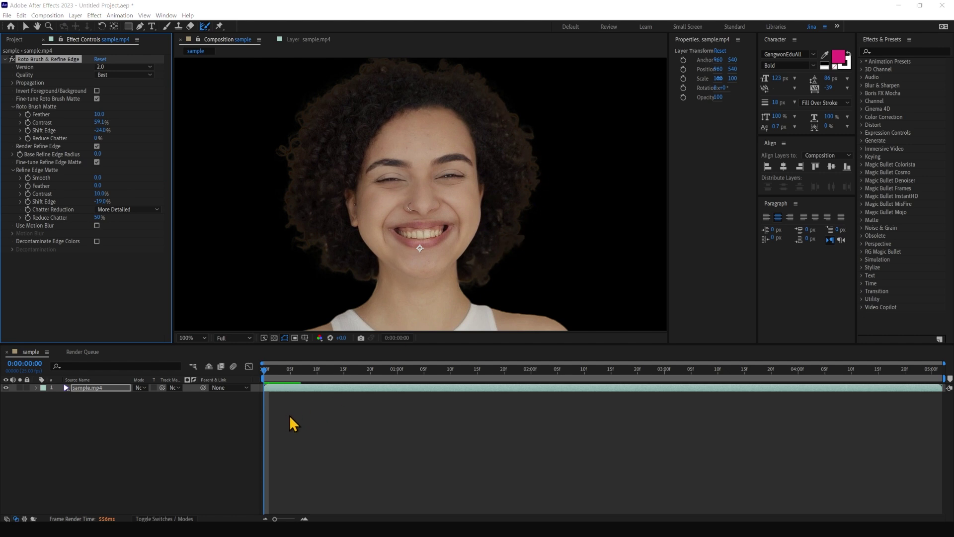
Create a medium red solid and place it beneath the sample.mp4 layer as a background.
key("ctrl+y")
key("Return")
left_click_drag(94, 387, 105, 399)
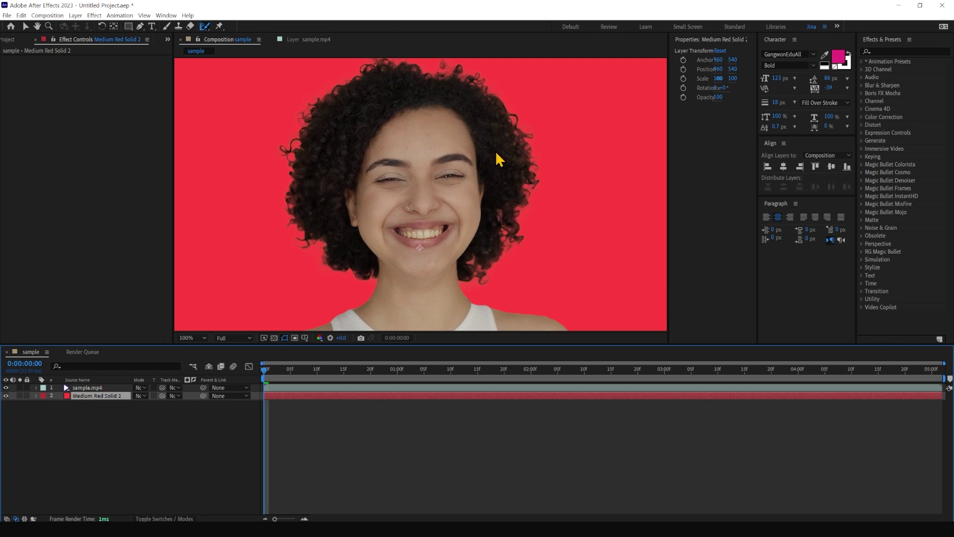
Deselect all layers, preview the cutout over the red background and scrub through the opening frames to 0:00:00:19.
scroll(495, 151, "down", 2)
key("ctrl+shift+a")
key("space")
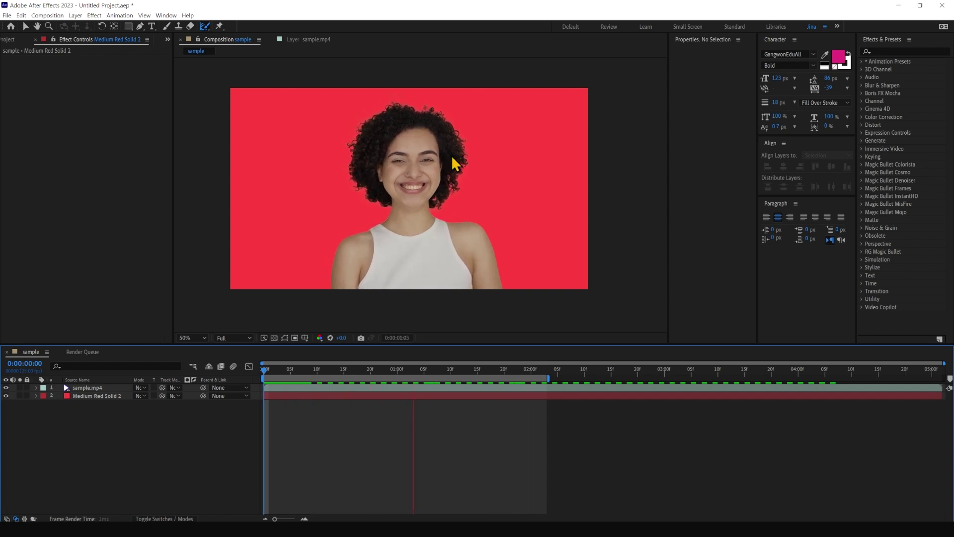
left_click(304, 377)
left_click_drag(308, 377, 365, 378)
left_click(387, 415)
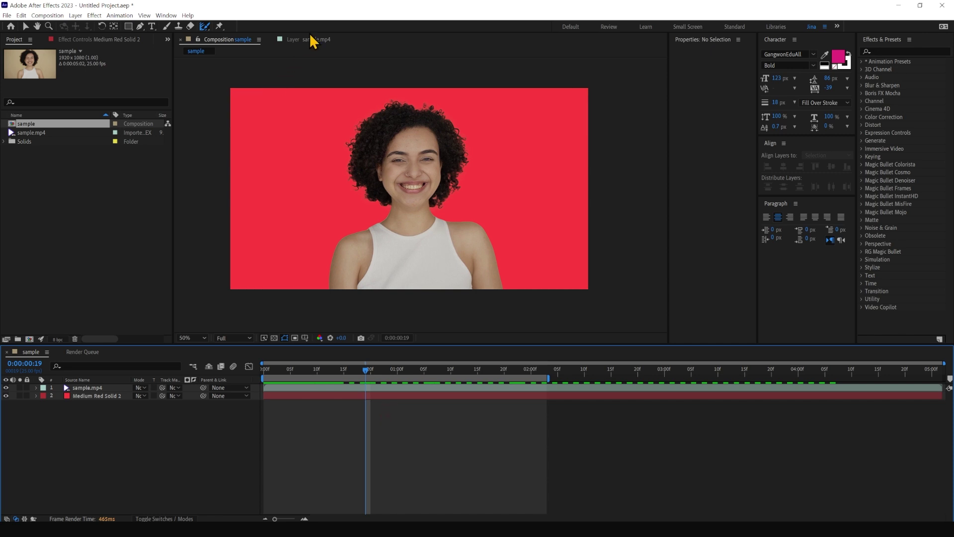
Freeze the Roto Brush & Refine Edge propagation in the sample.mp4 layer view and check the matte at 0:00:00:20.
left_click(313, 40)
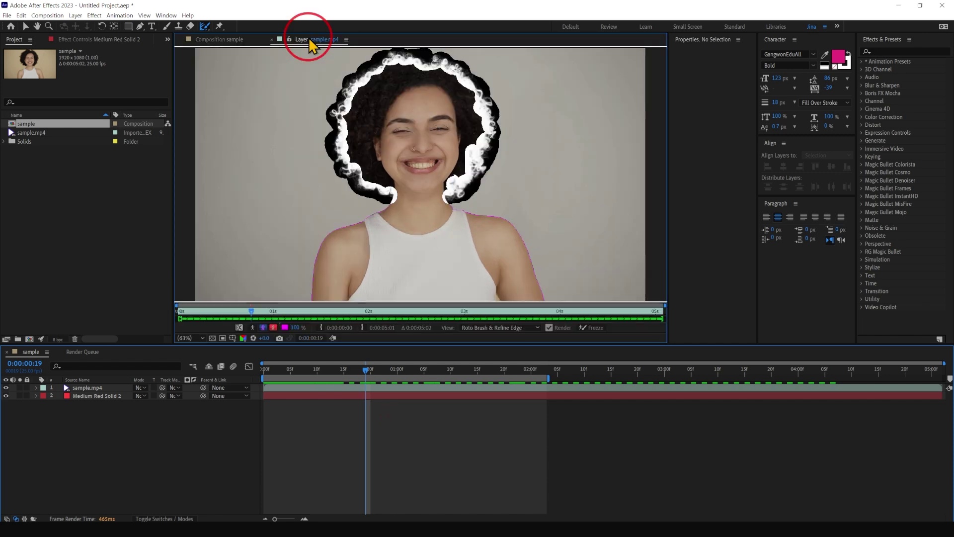
left_click(593, 328)
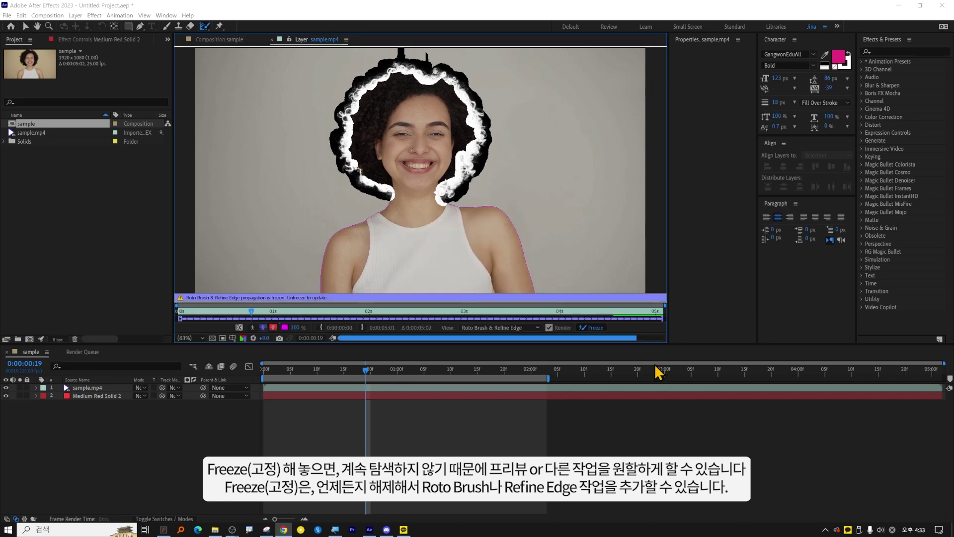
left_click(370, 369)
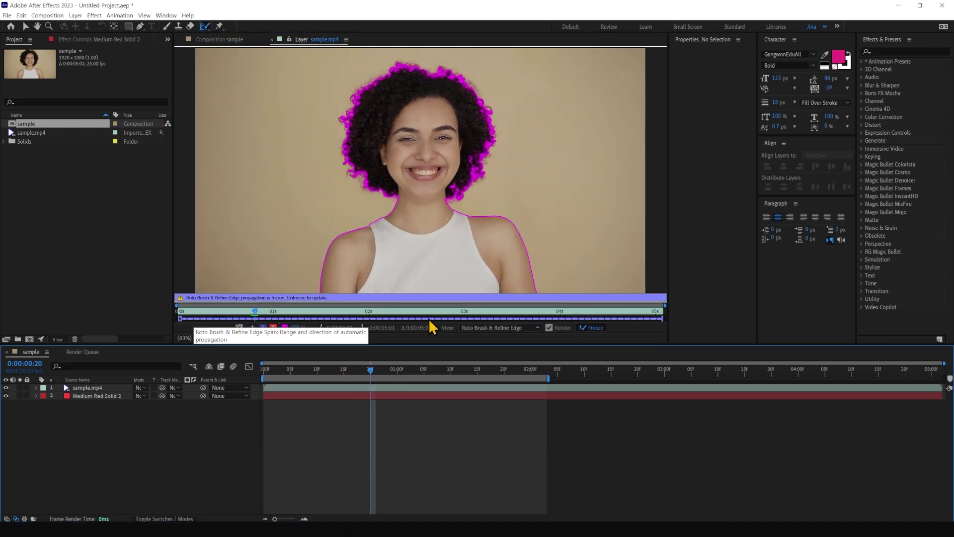
Show the sample composition and preview the frozen cutout over the red background.
left_click(219, 40)
key("space")
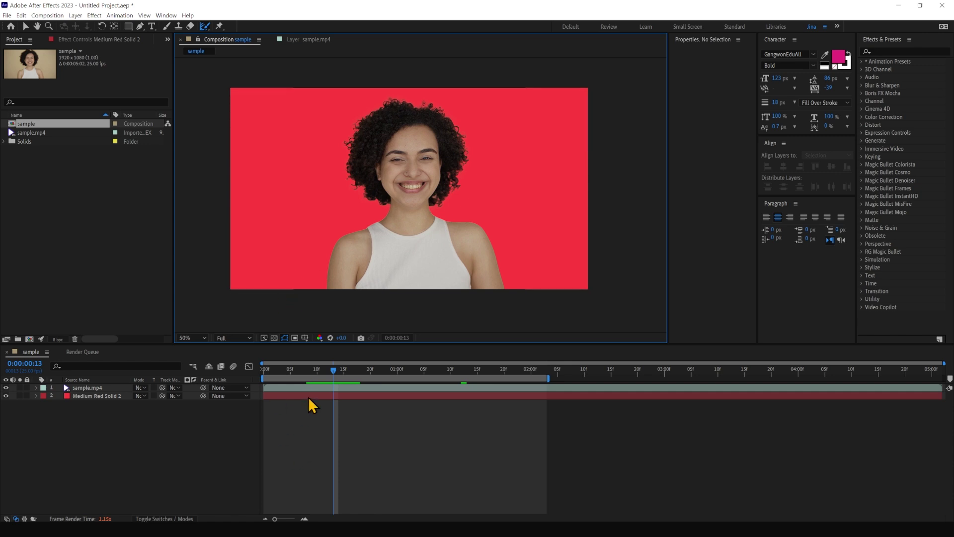
left_click_drag(479, 290, 626, 336)
mouse_move(676, 144)
left_mouse_down()
mouse_move(817, 391)
mouse_move(830, 438)
left_mouse_up()
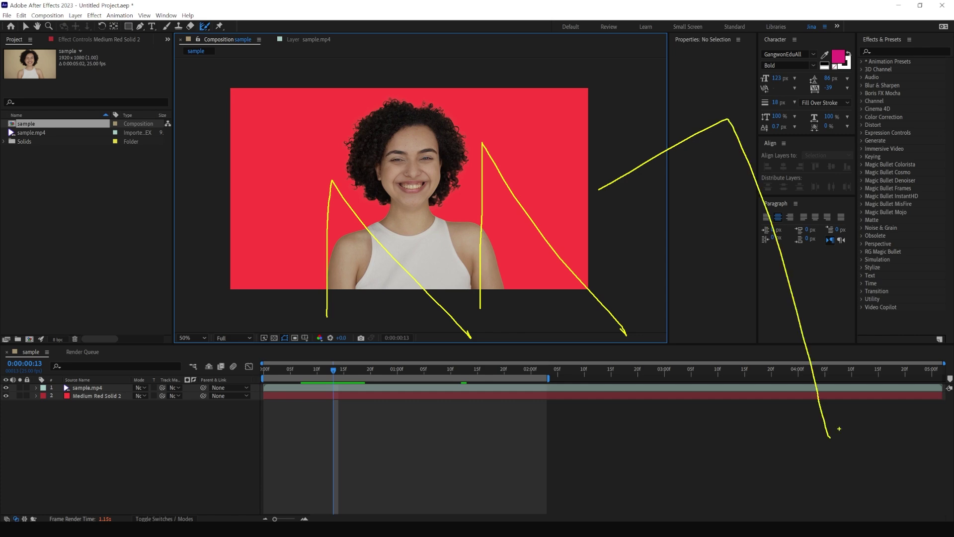